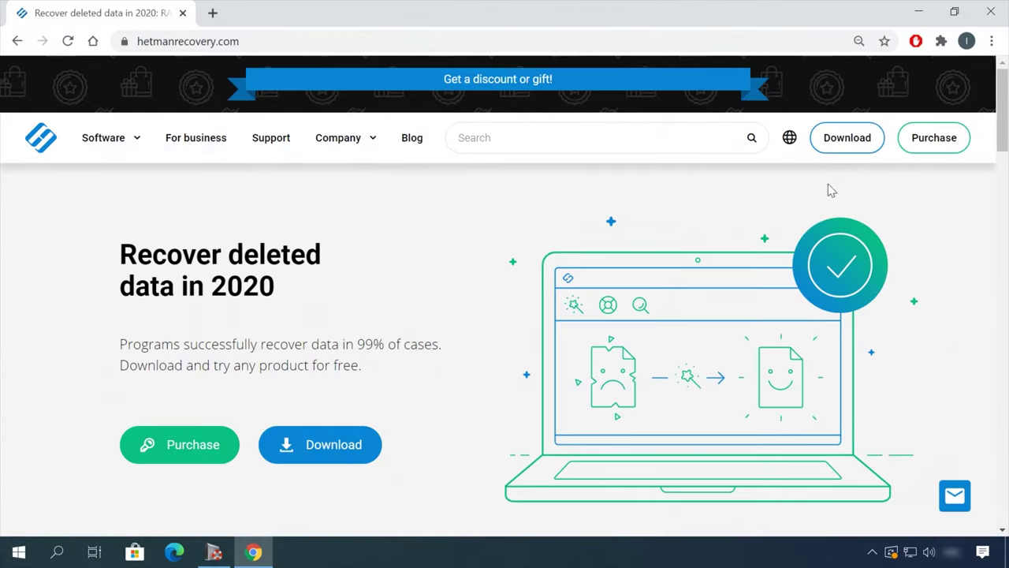
Step: From All products, download the Hetman Partition Recovery 3.1 installer from its Partition Recovery page
scroll(518, 238, down, 15)
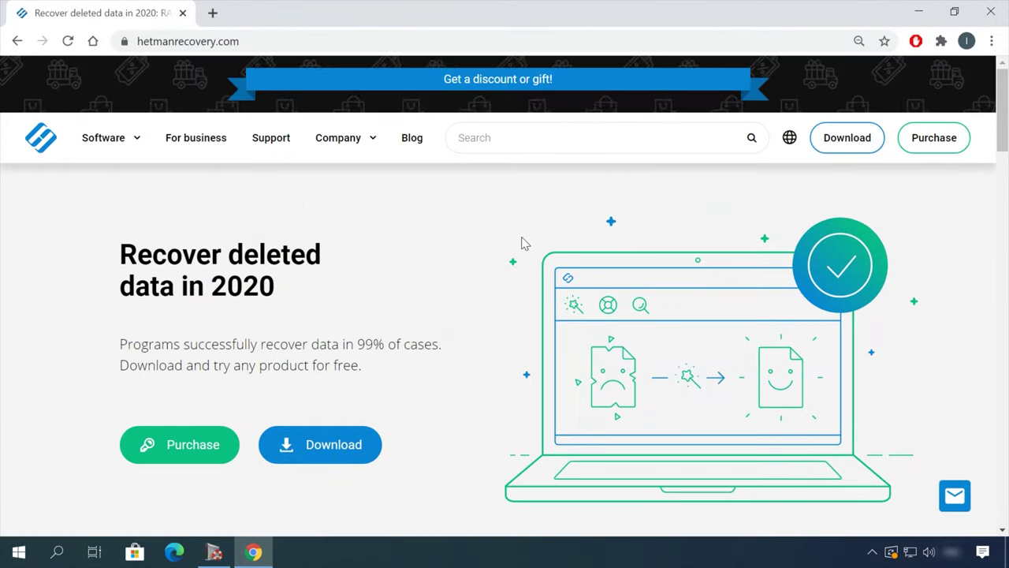
click(135, 140)
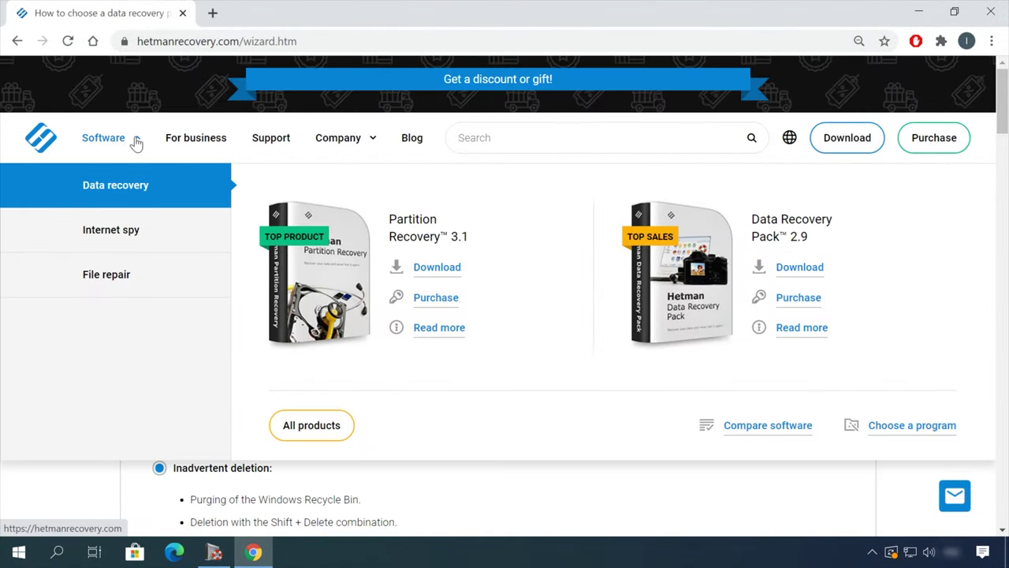
click(311, 425)
scroll(378, 417, down, 1)
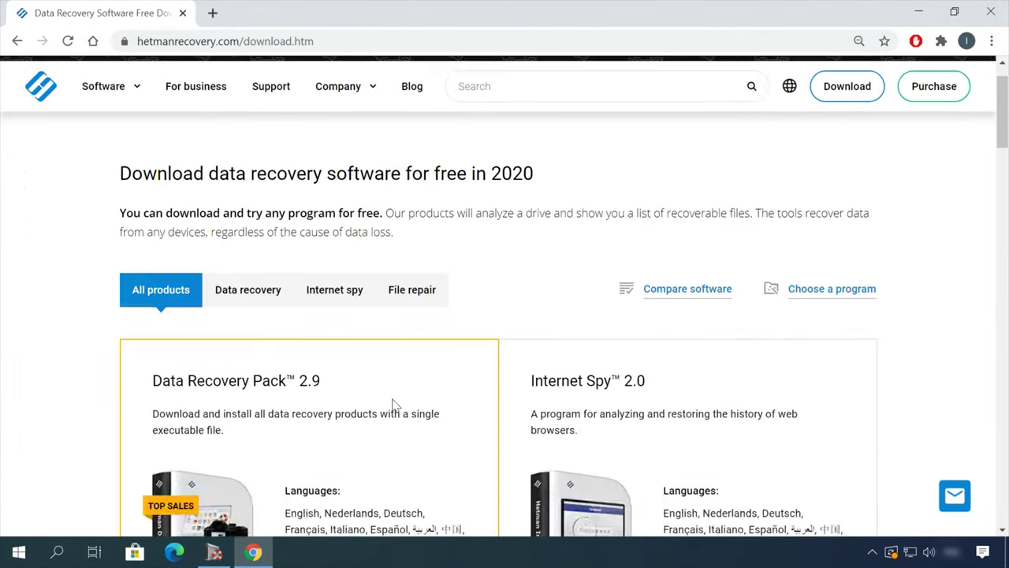
scroll(394, 403, down, 6)
click(202, 472)
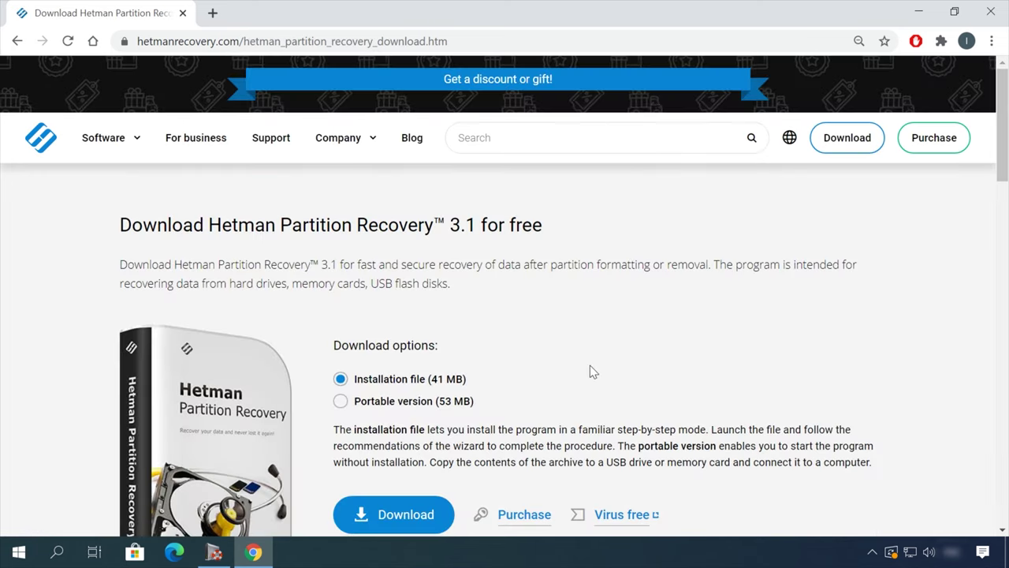
scroll(593, 372, down, 1)
click(401, 442)
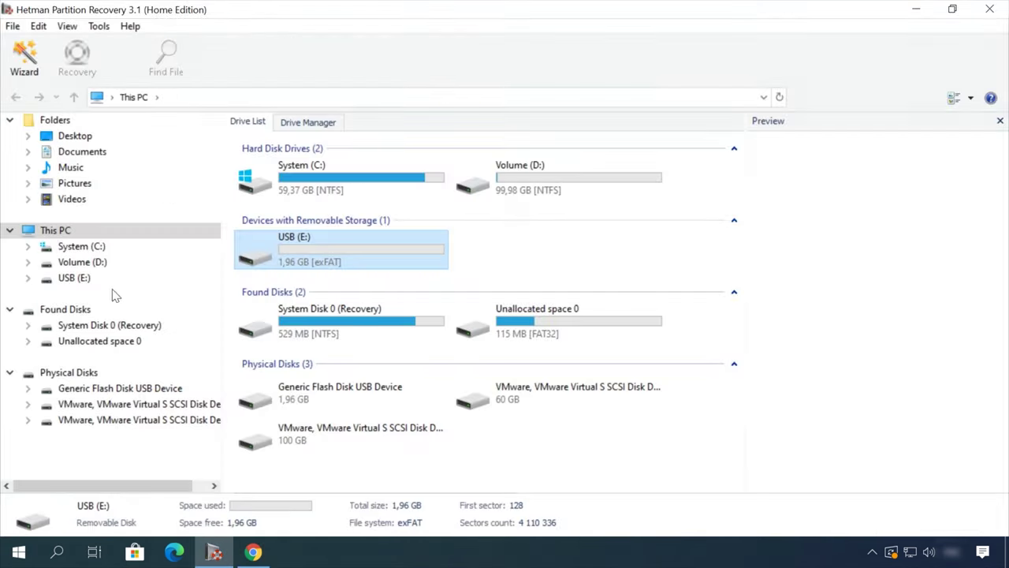
Step: Run the recovery wizard on USB (E:) with a Fast scan to find deleted folders
double_click(364, 252)
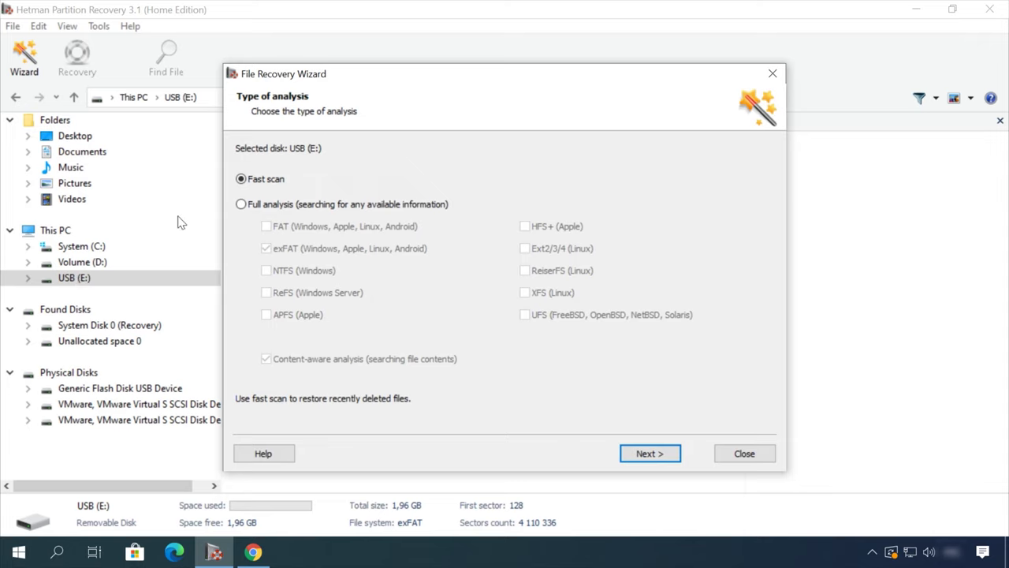
click(654, 458)
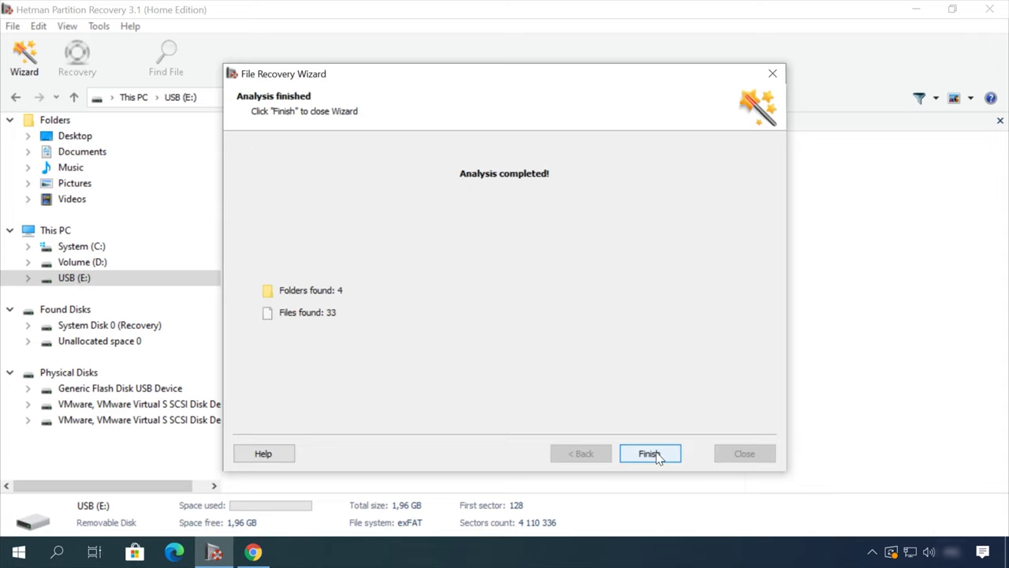
click(648, 452)
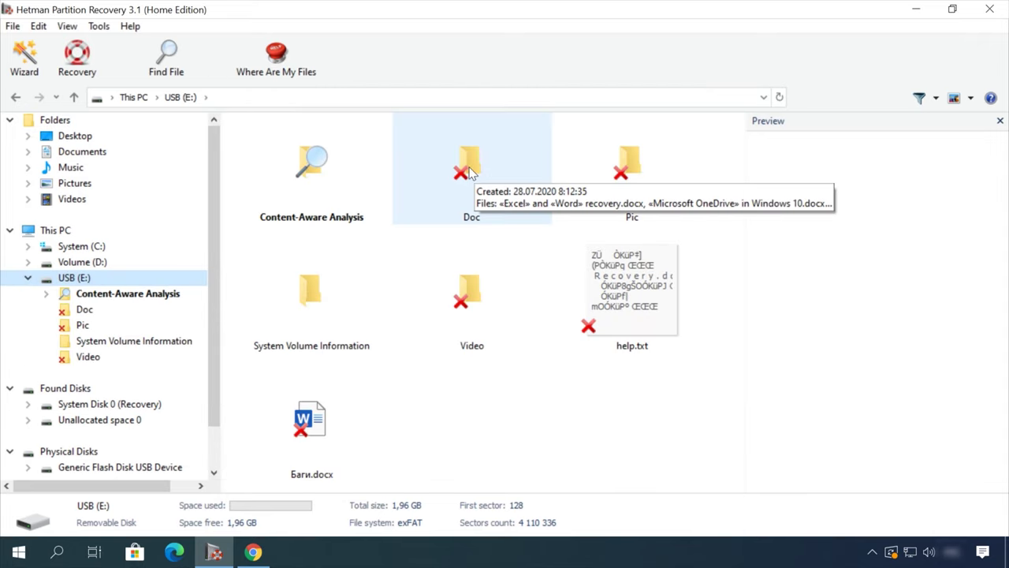
Step: Preview the deleted OneDrive article and Earth - 2611.mp4, then recover the video
double_click(470, 157)
click(470, 169)
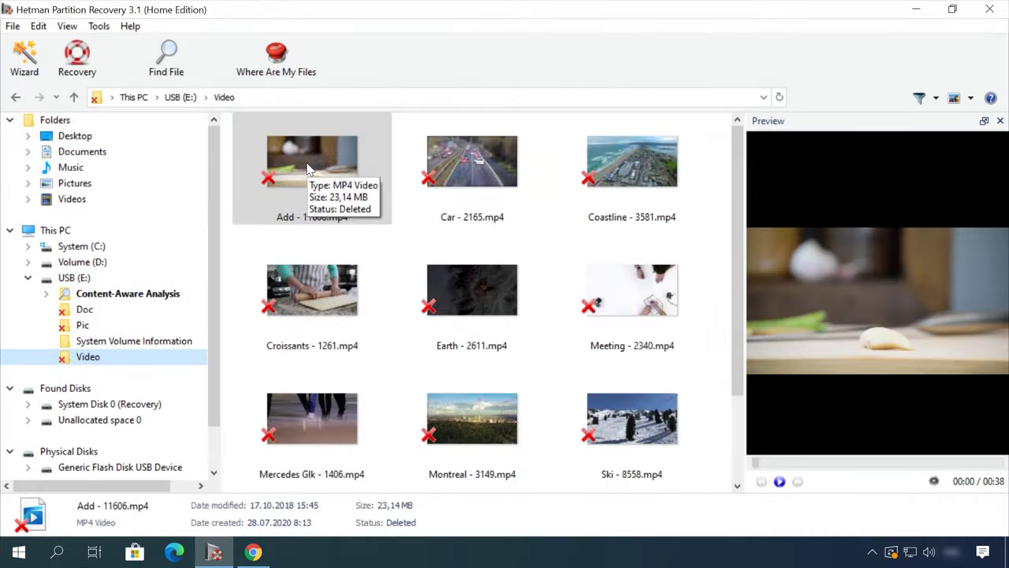
click(453, 295)
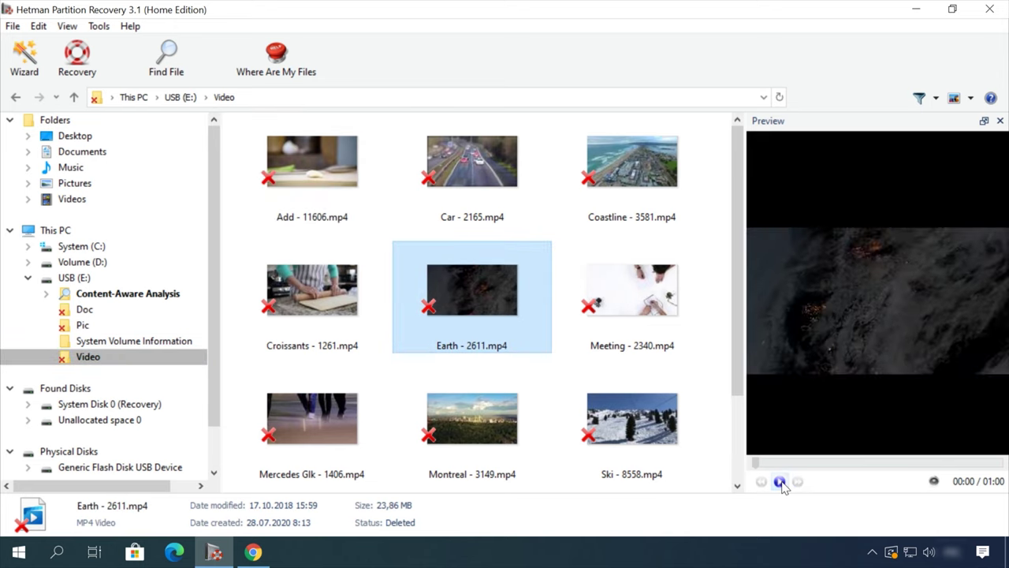
drag(810, 469, 904, 467)
right_click(487, 283)
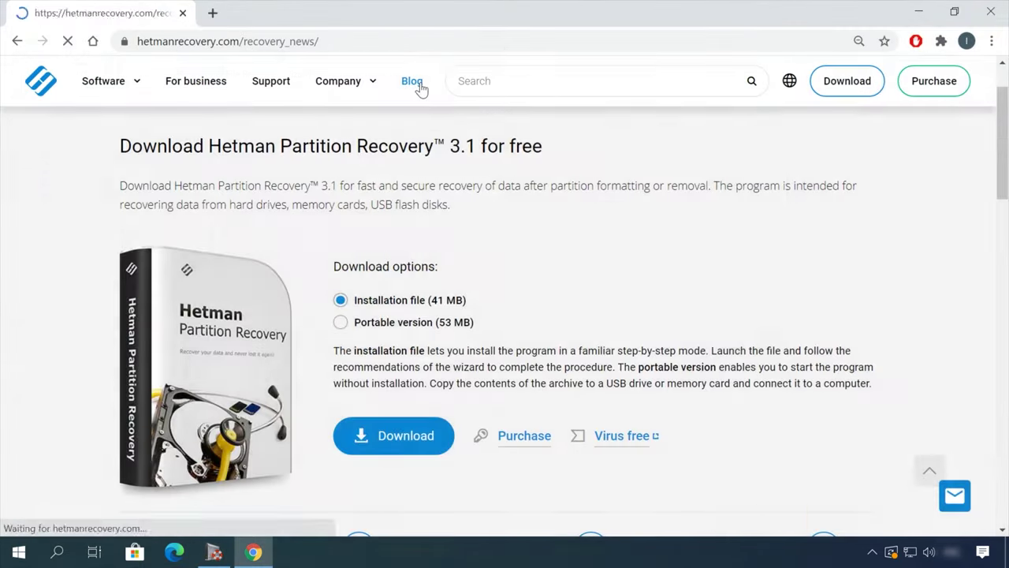
Step: Open the blog article 'How to remove files safely from an HDD or SSD in Windows 10'
click(416, 85)
scroll(97, 383, down, 10)
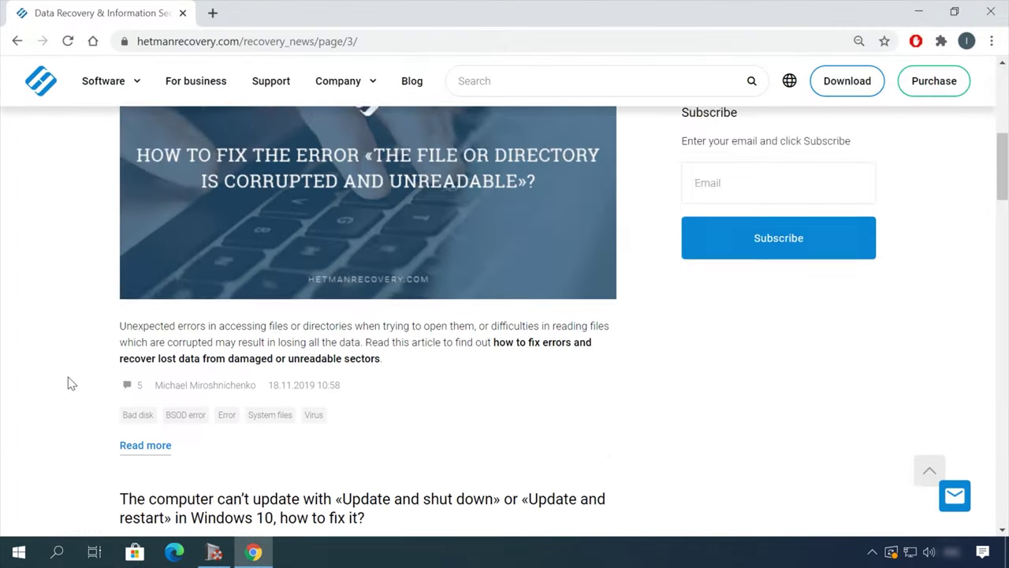
scroll(76, 380, down, 7)
click(460, 119)
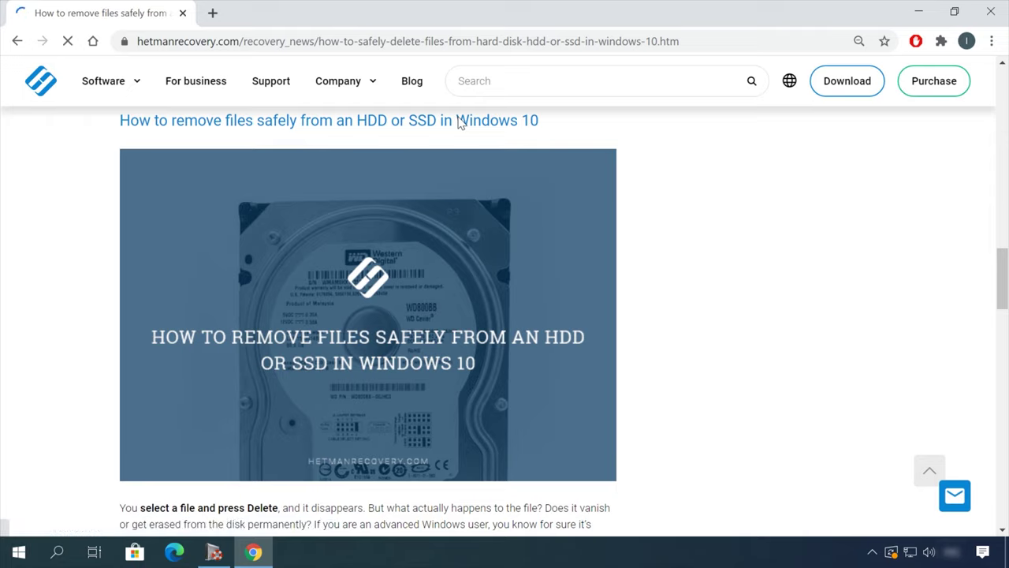
scroll(619, 307, down, 3)
scroll(637, 308, down, 10)
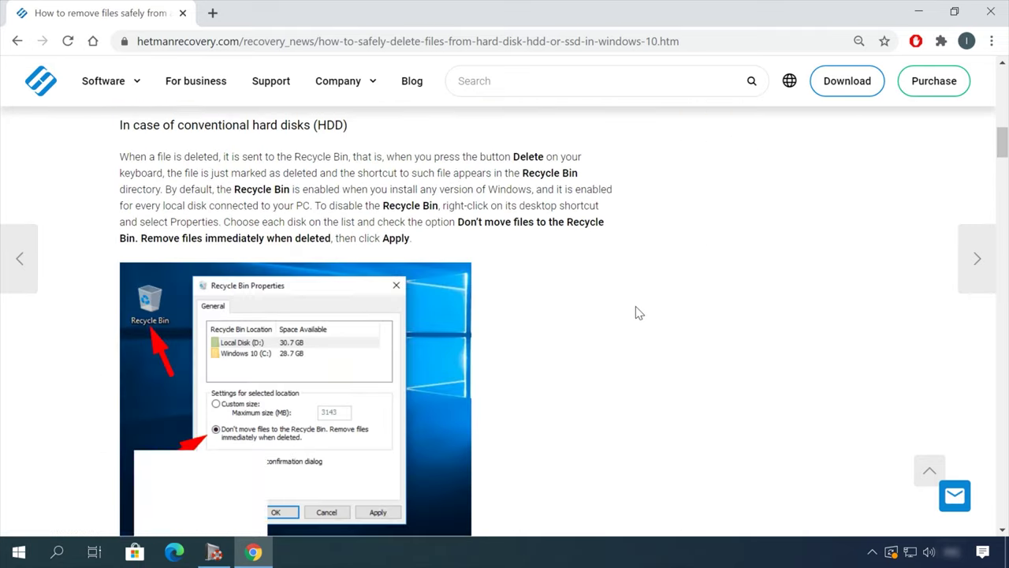
scroll(639, 313, down, 20)
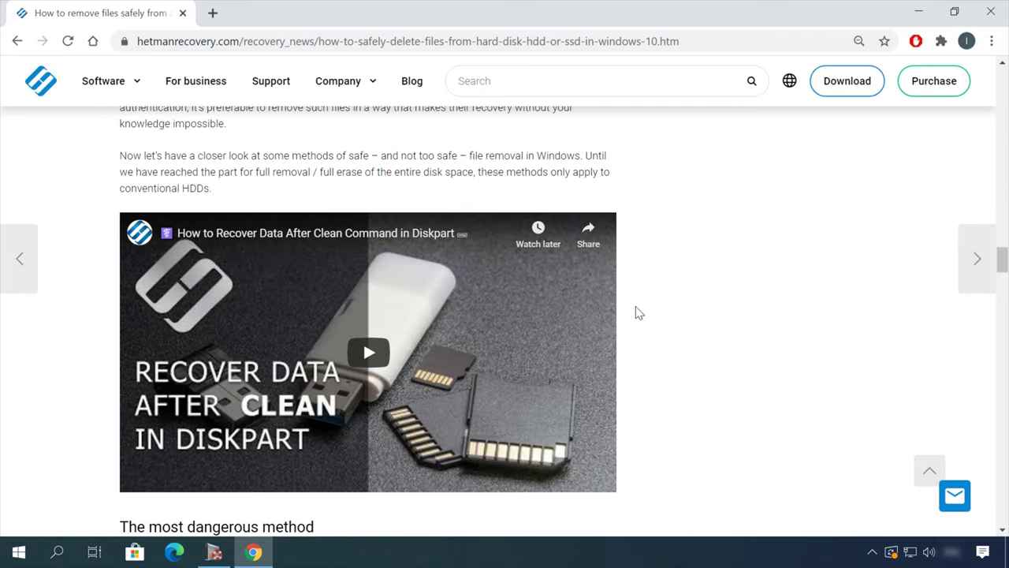
Step: Start a contact message with the text 'Hi'
click(954, 495)
click(844, 387)
text(Hi)
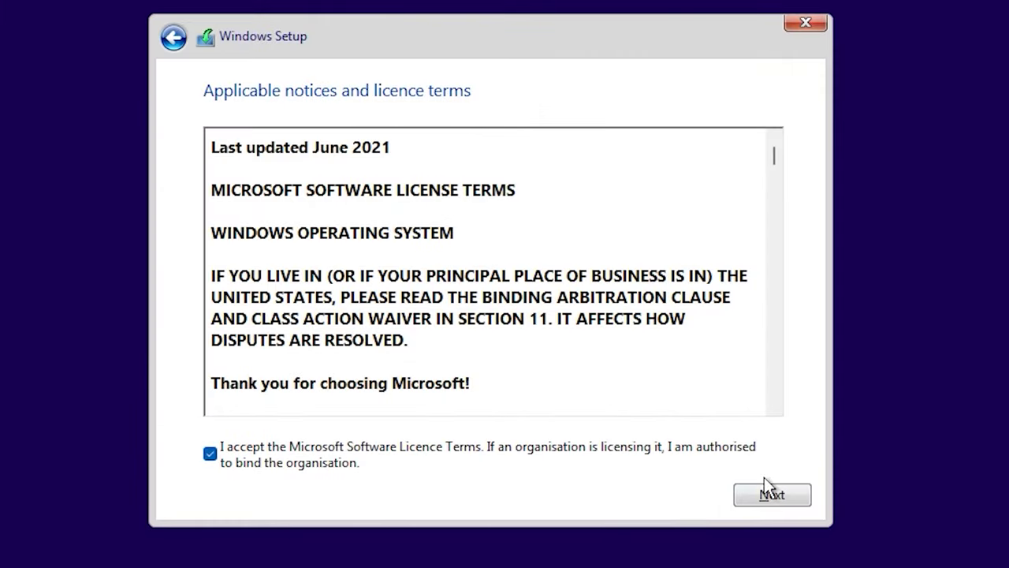
Step: Choose Custom: Install Windows only (advanced) and install onto Drive 1's unallocated space
click(765, 484)
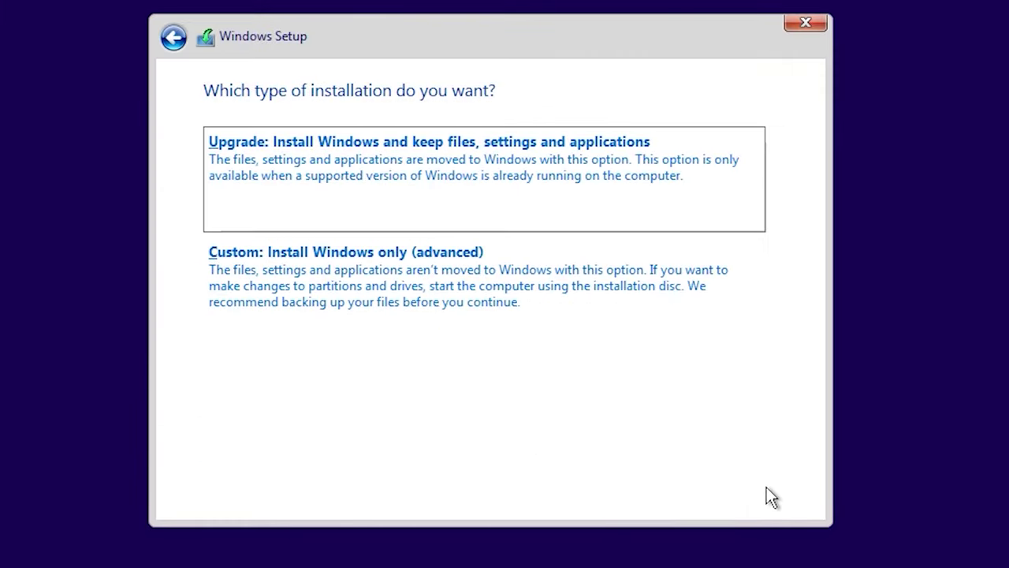
click(595, 357)
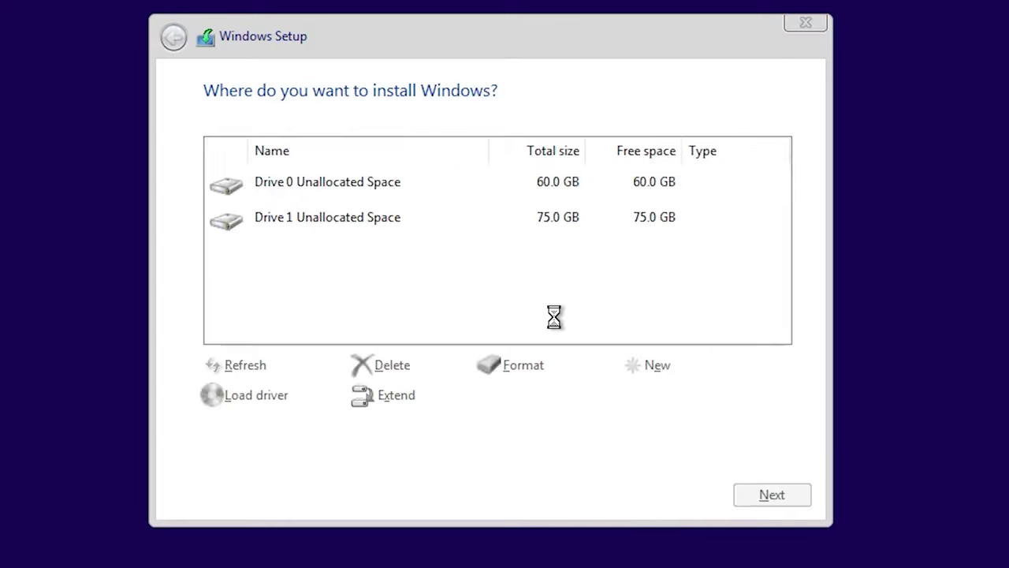
click(491, 218)
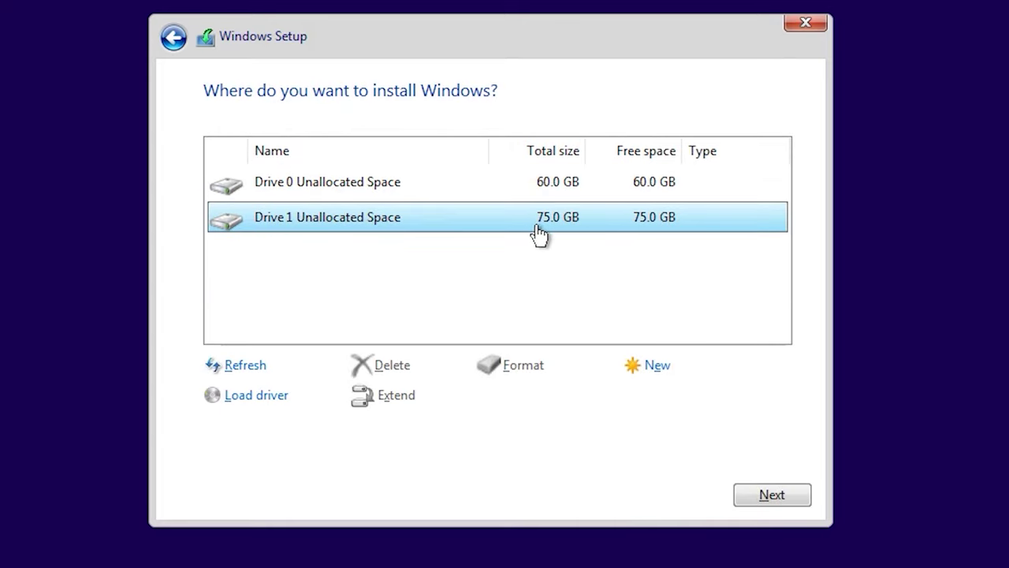
click(771, 498)
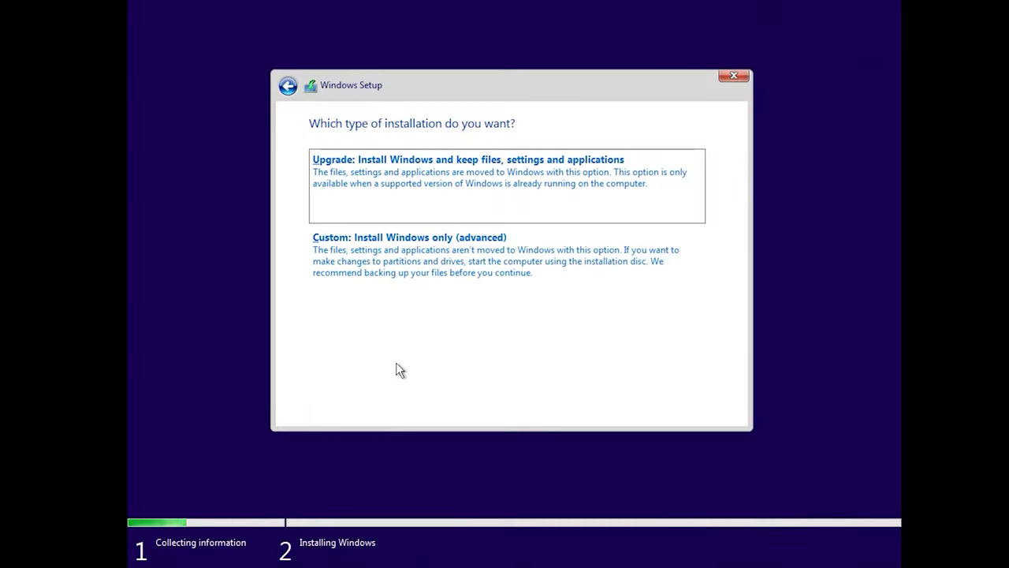
Step: Choose Custom: Install Windows only (advanced) to reach the install-location drive list
click(451, 283)
click(462, 269)
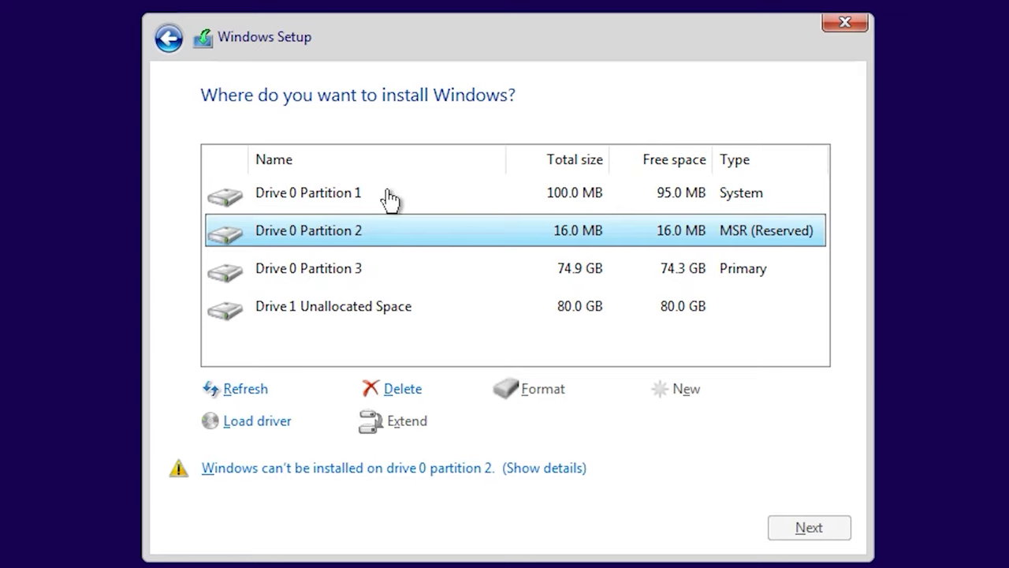
Step: Check the install warning for Drive 0 Partitions 1, 3, 2 and 1 again
click(350, 199)
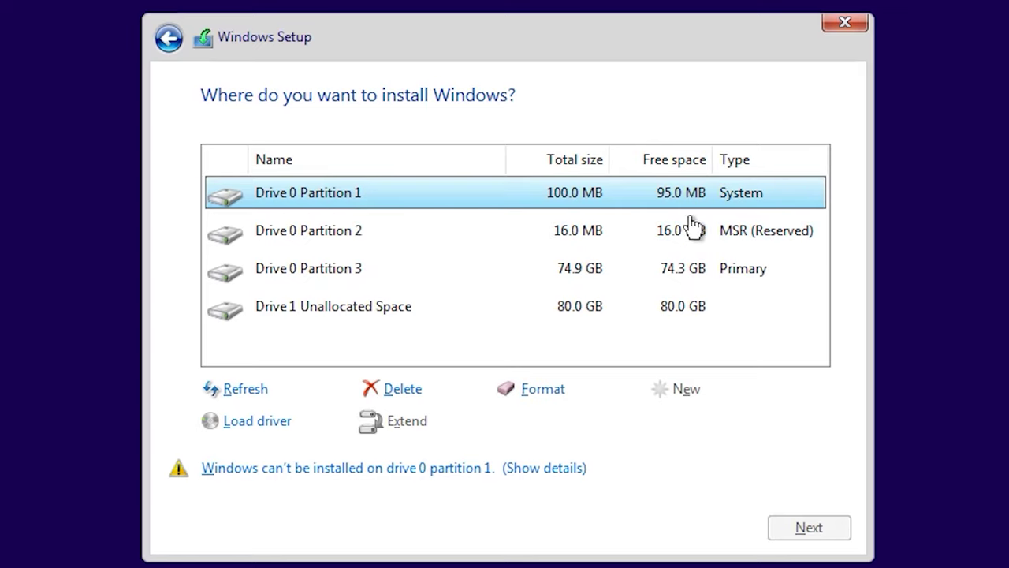
click(711, 271)
click(721, 236)
click(723, 199)
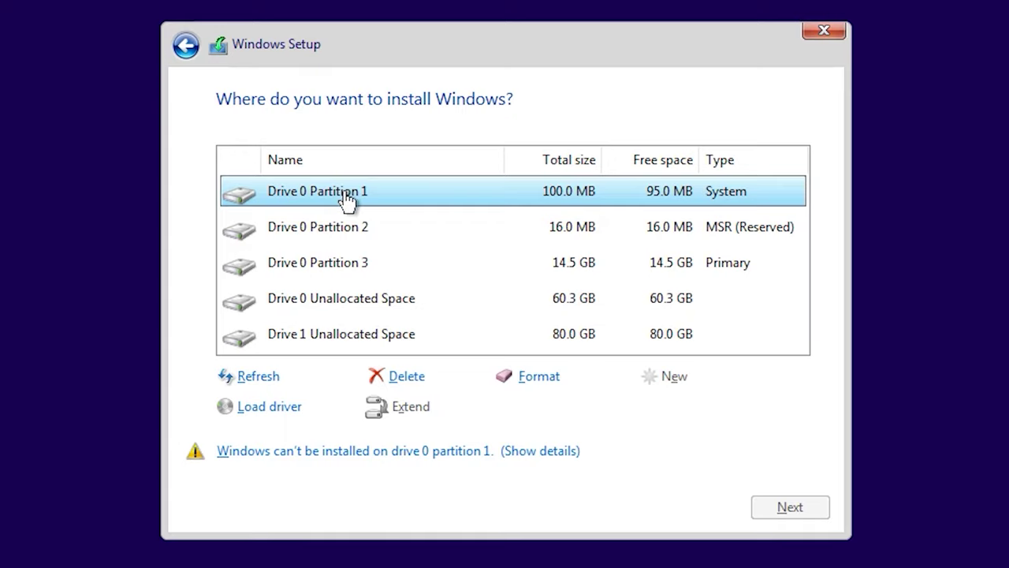
Step: Delete Drive 0's 100 MB system, 16 MB reserved and 14.5 GB primary partitions
click(406, 385)
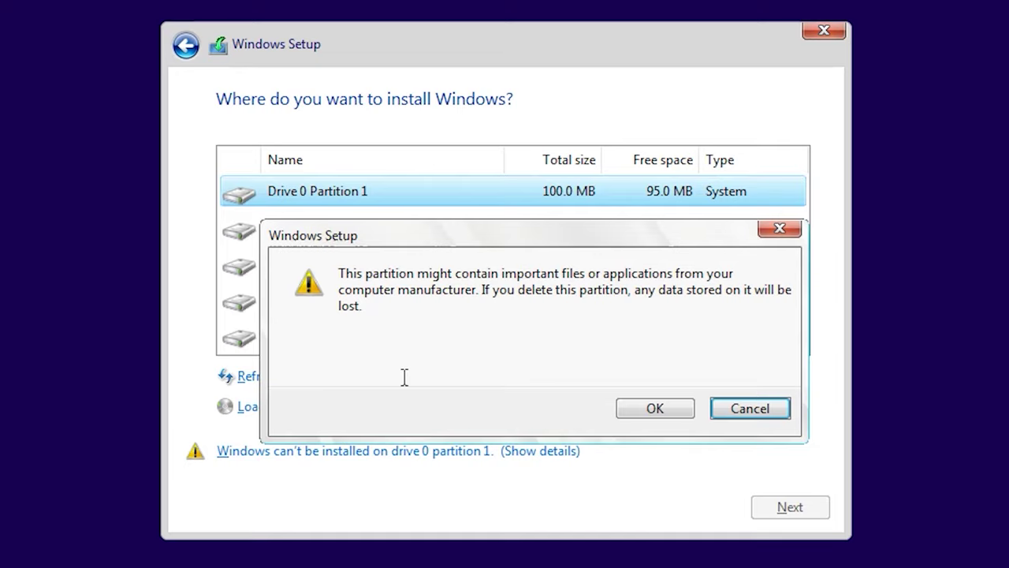
click(654, 408)
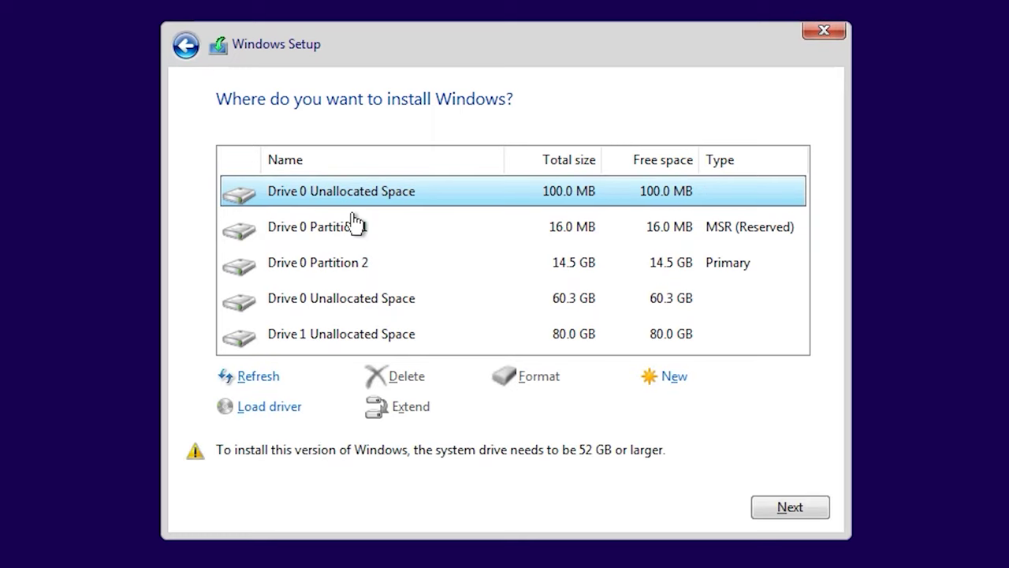
click(357, 228)
click(405, 378)
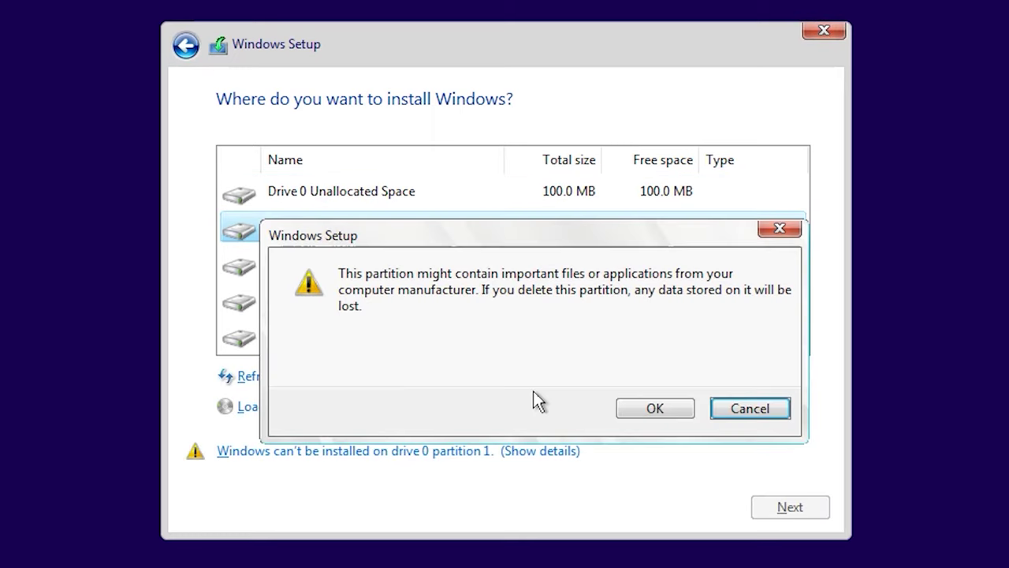
click(642, 408)
click(375, 237)
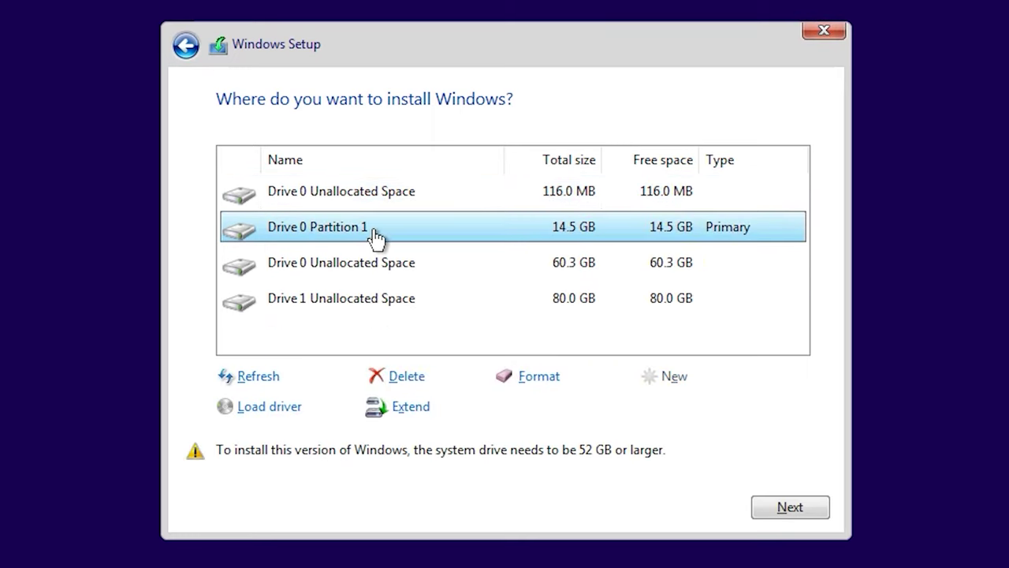
click(404, 376)
click(663, 408)
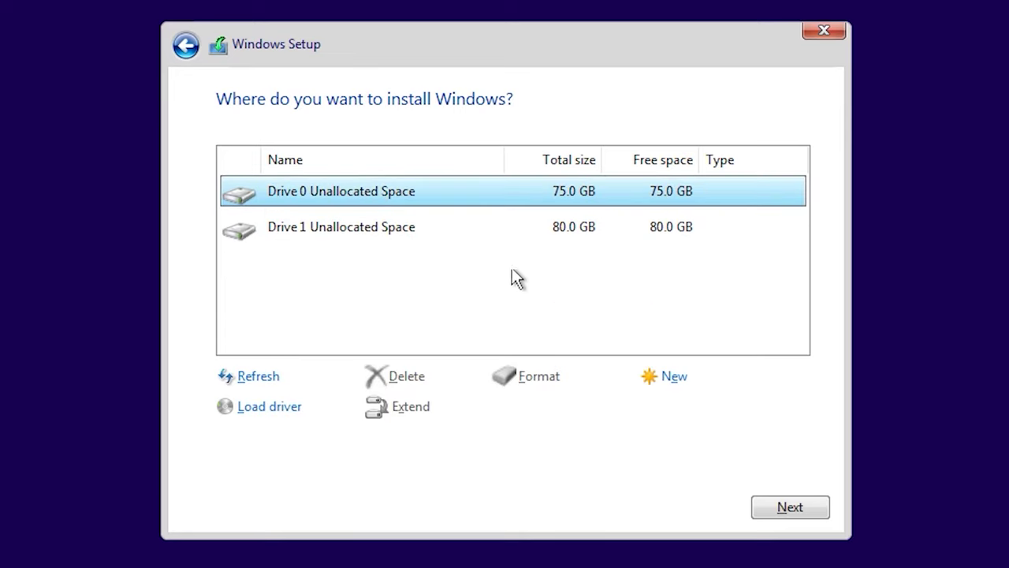
Step: Proceed with Drive 0 Unallocated Space selected so Setup creates its partitions
click(780, 511)
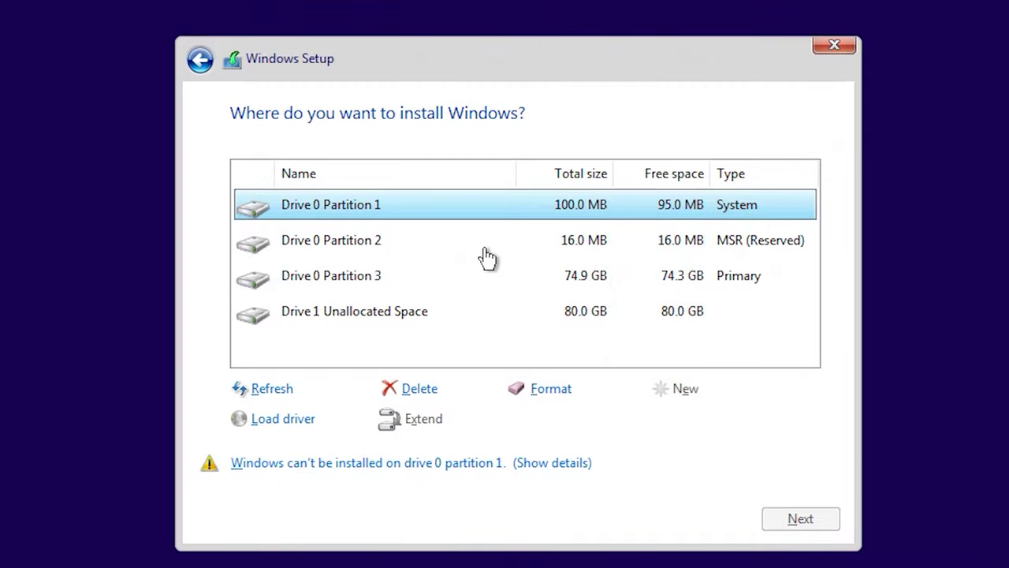
Step: In DiskPart, select volume 1 and run 'shrink desired=700 minimum=700', then exit
key(shift+F10)
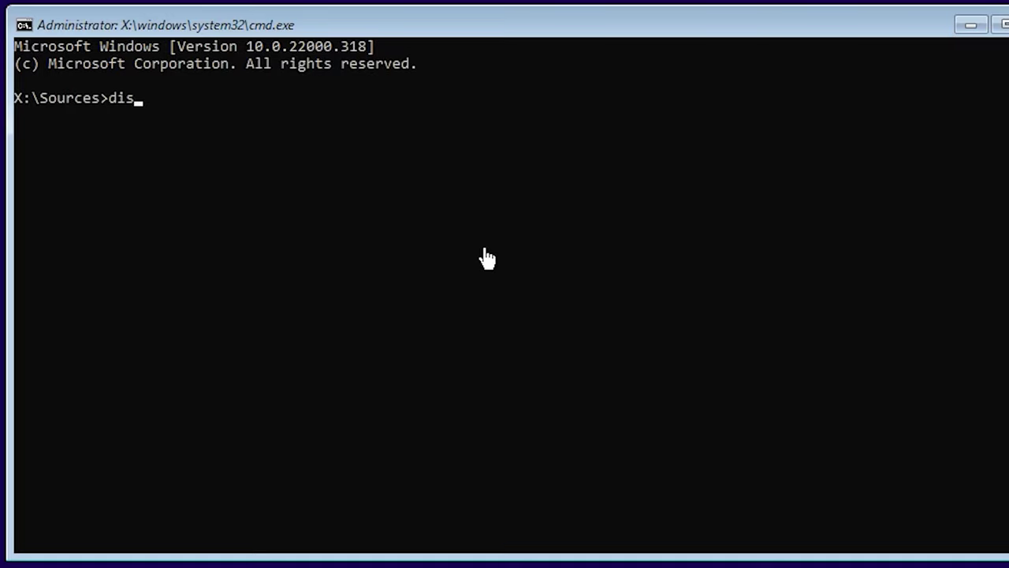
key(Return)
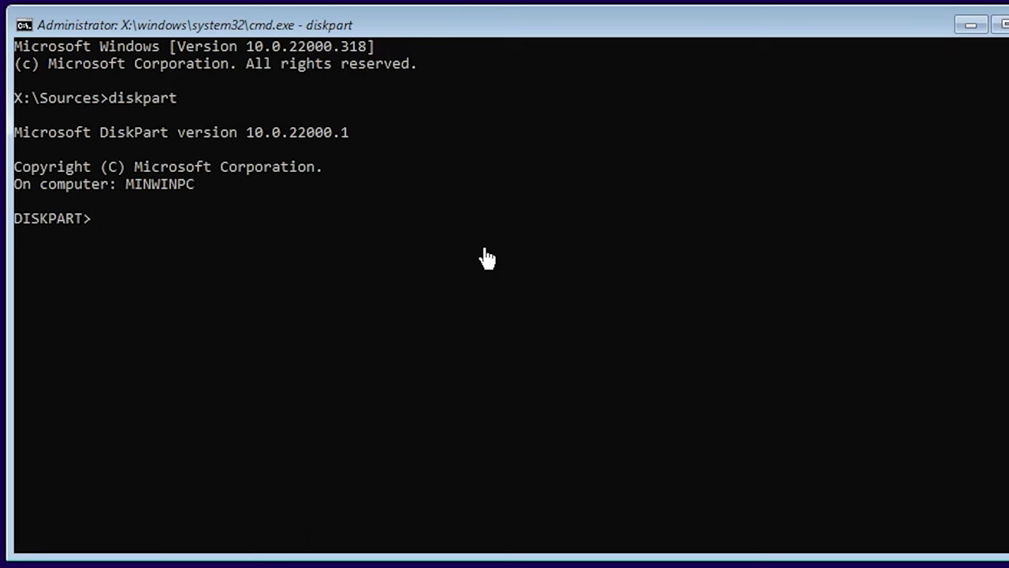
text(List volume)
key(Return)
text(selec)
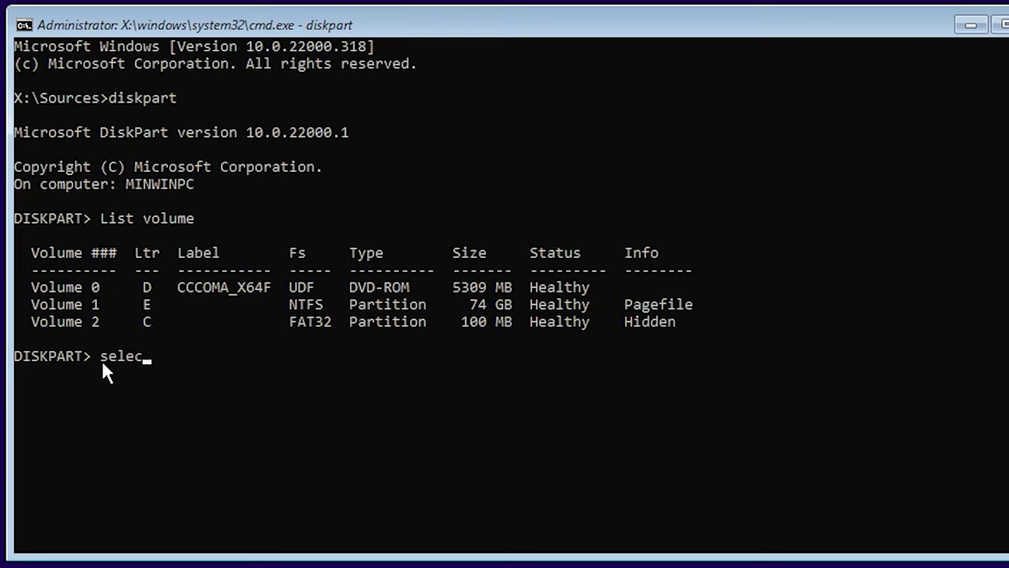
text(t volume 1)
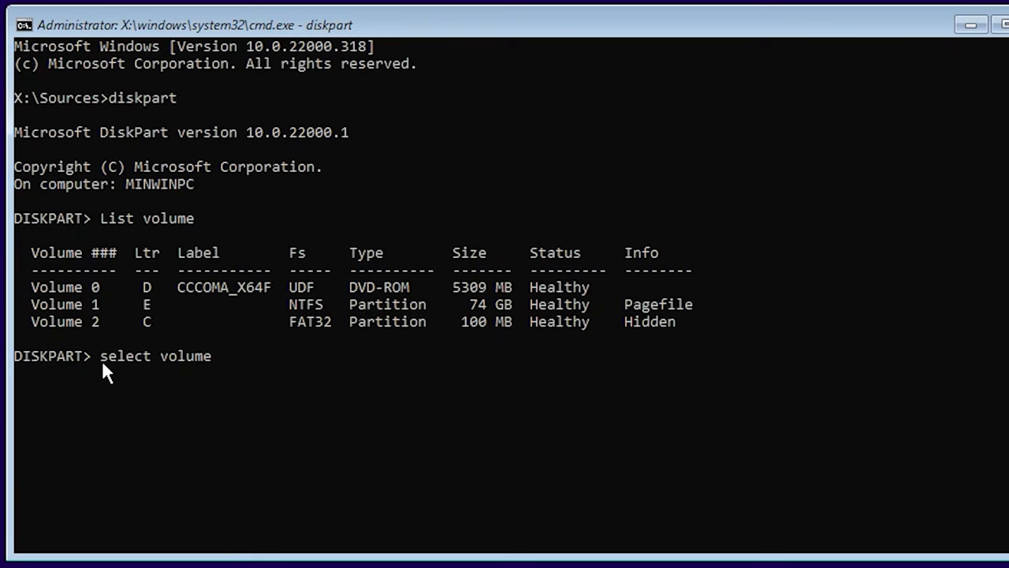
key(Return)
text(Shri)
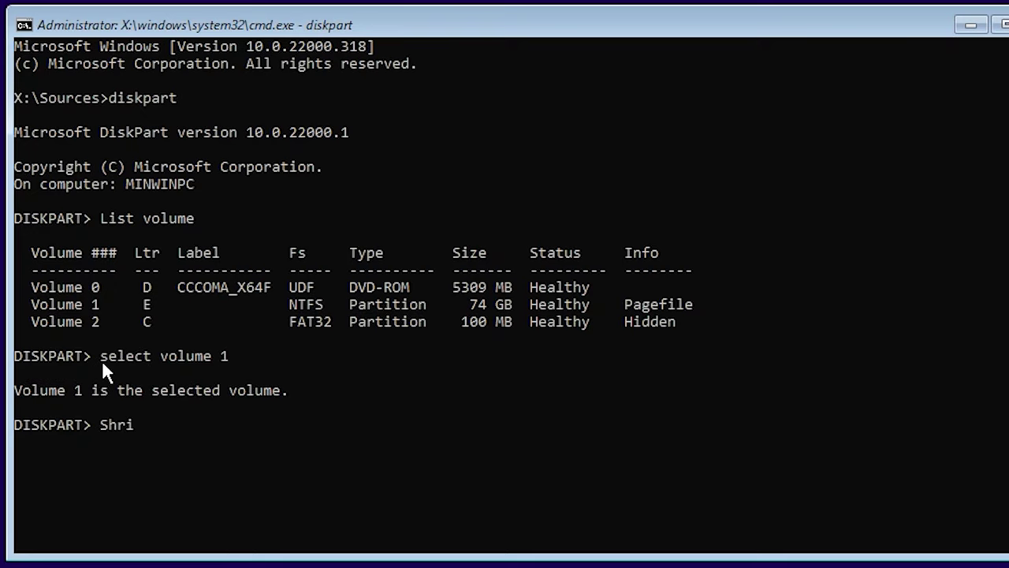
text(nk desired=700)
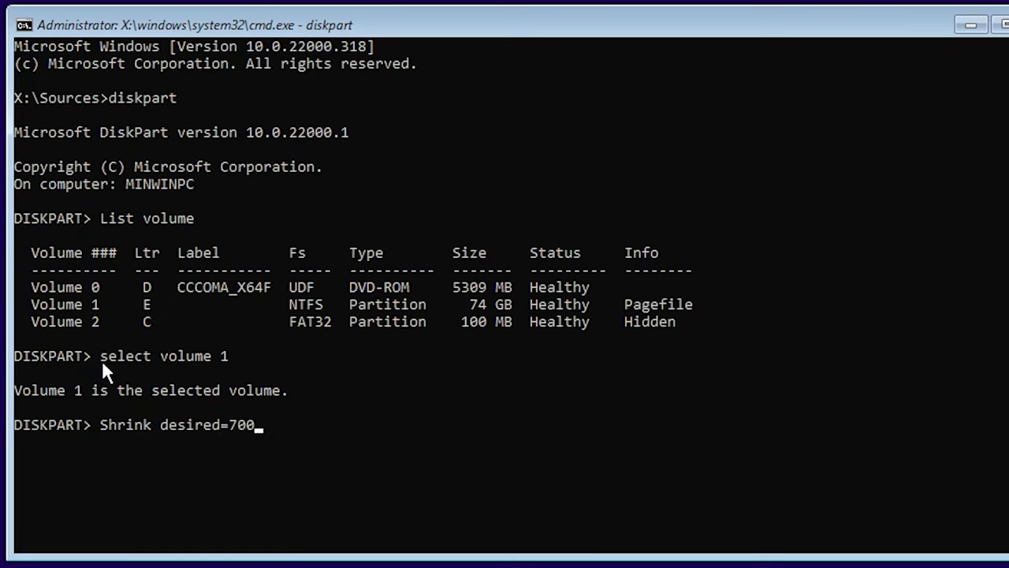
text( minimum=700)
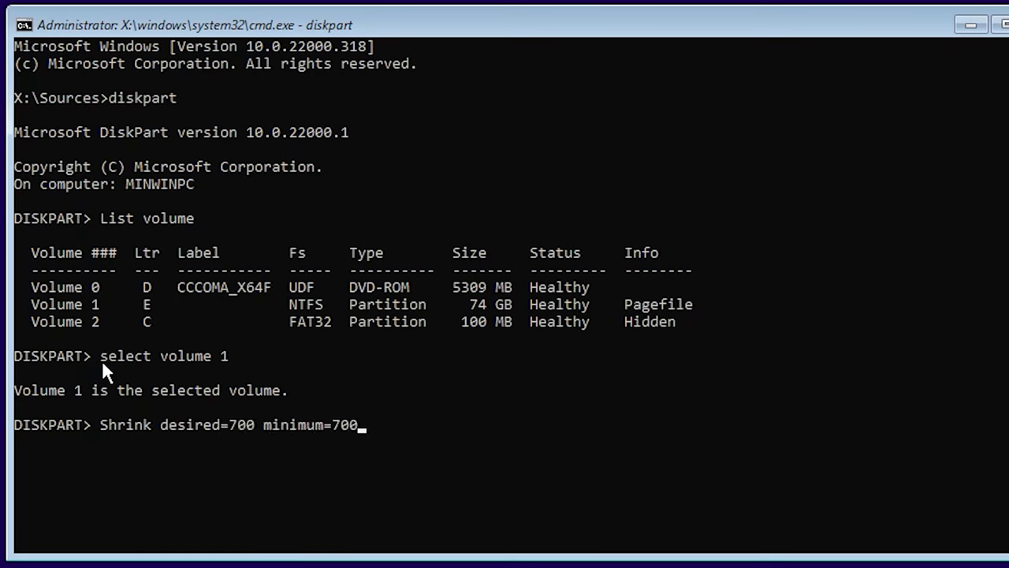
key(Return)
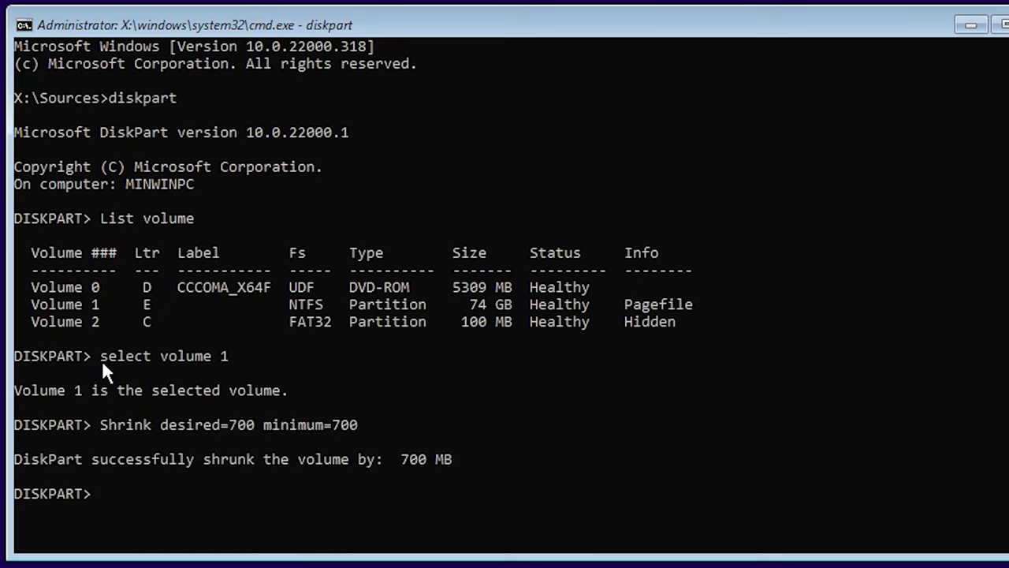
text(exi)
text(t)
key(Return)
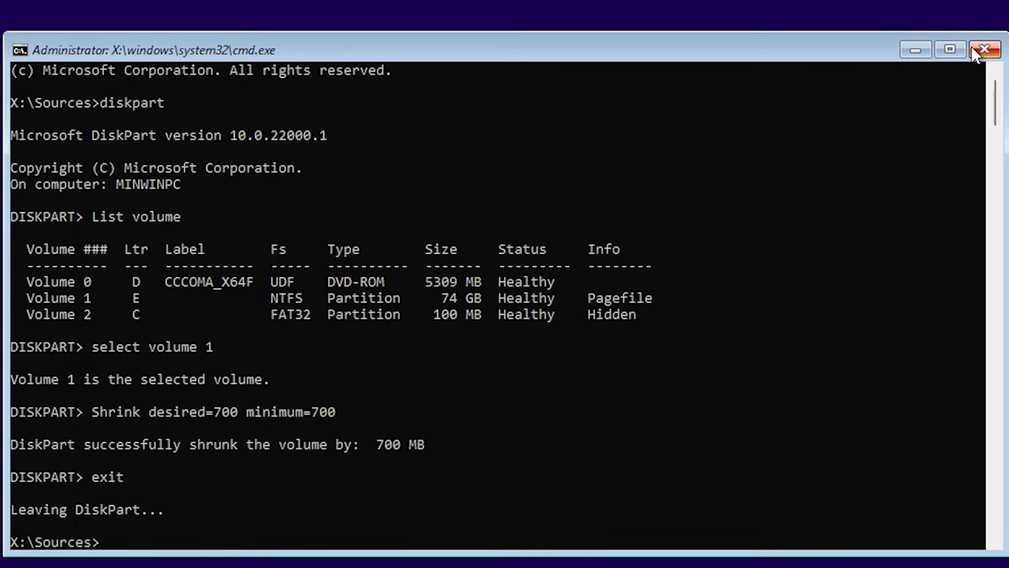
Step: Close the command prompt, refresh the drive list, and install Windows on Drive 0 Partition 3
click(984, 50)
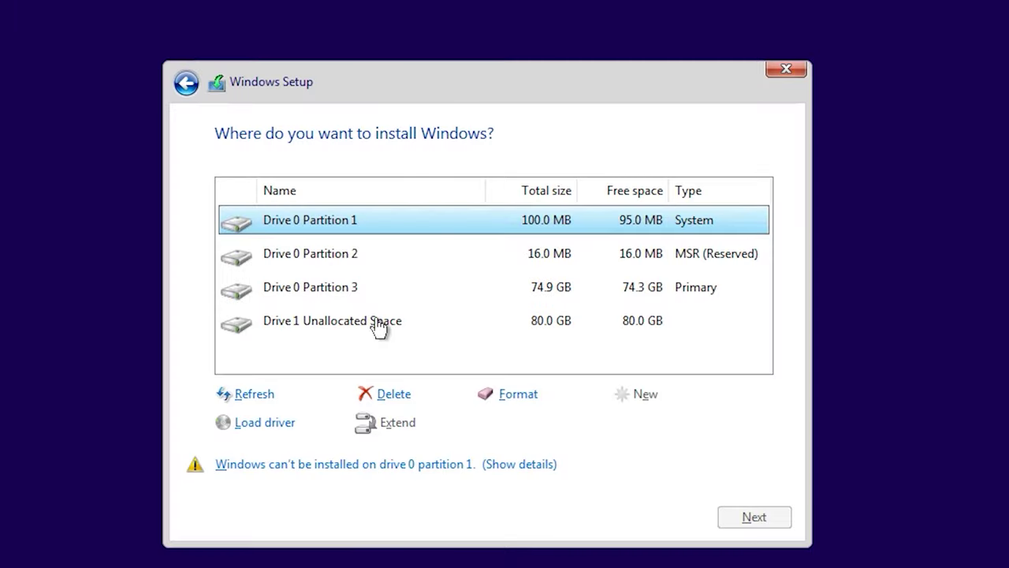
click(256, 397)
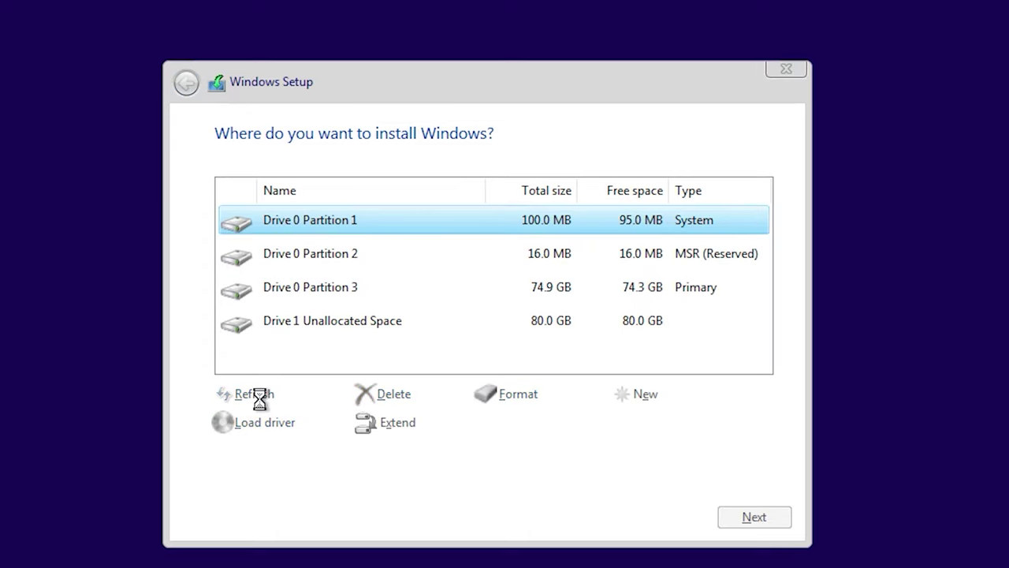
click(349, 293)
click(754, 520)
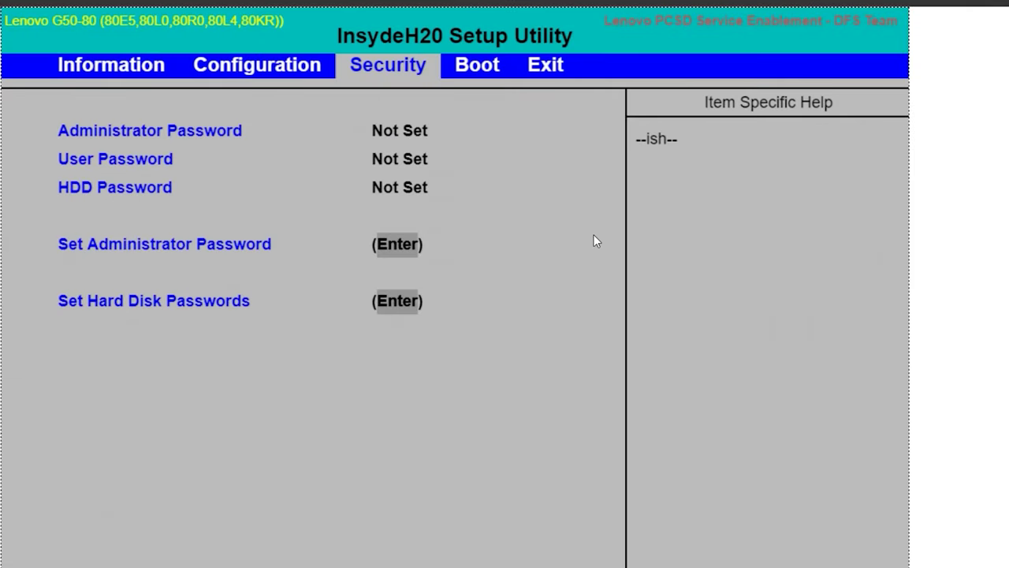
Step: Change Boot Mode from Legacy Support to UEFI on the Boot page
key(Right)
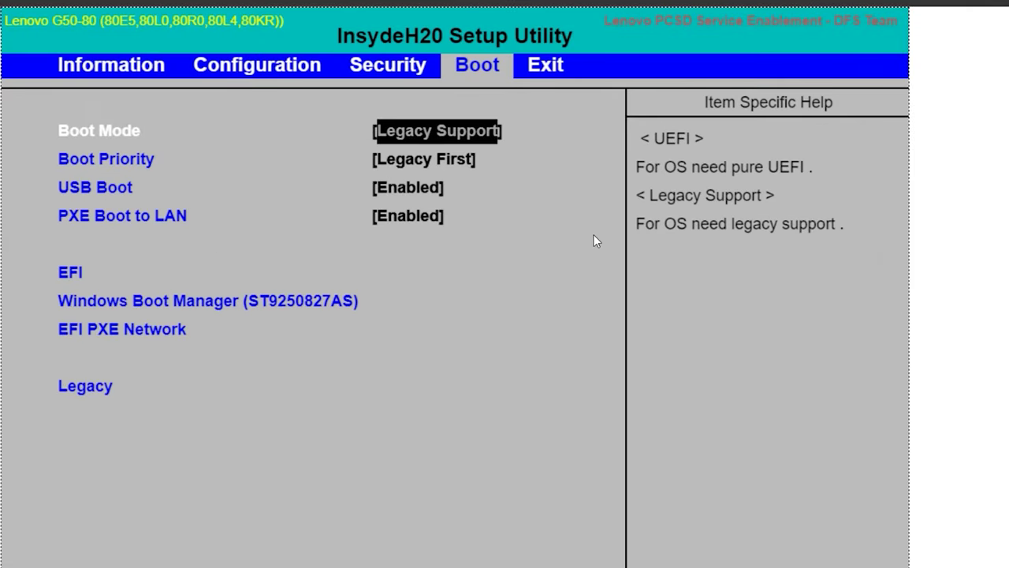
key(Return)
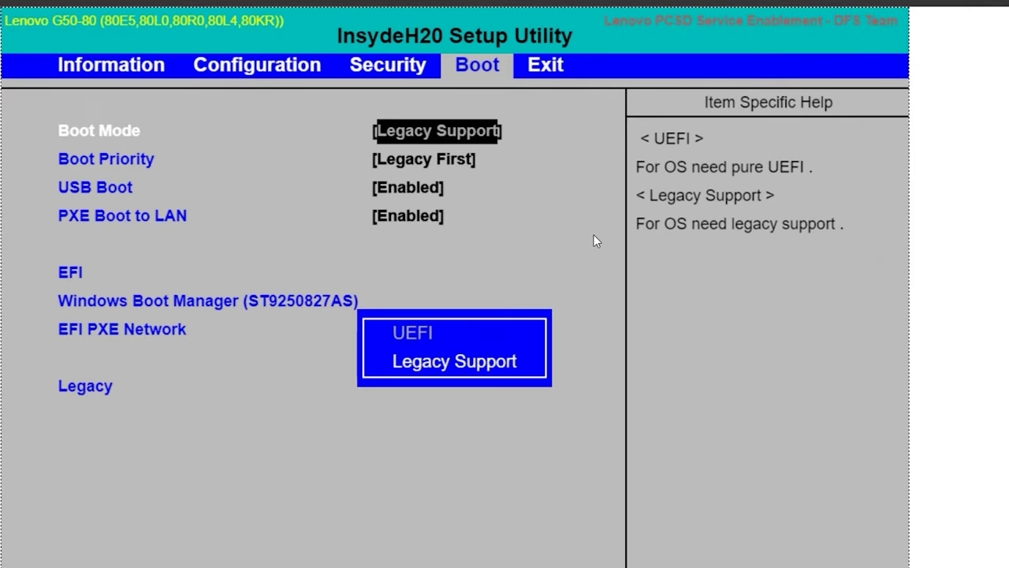
key(Up)
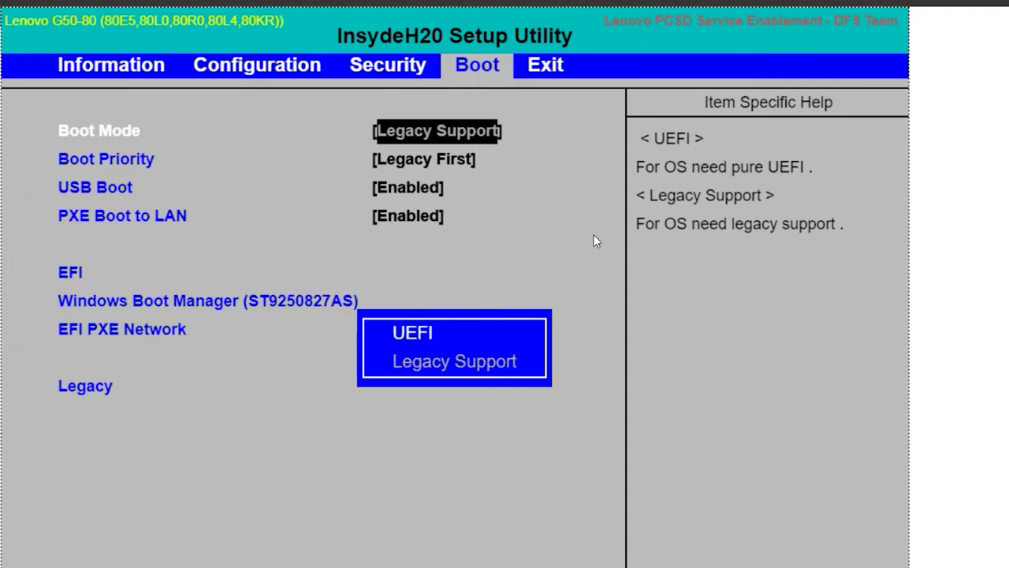
key(Return)
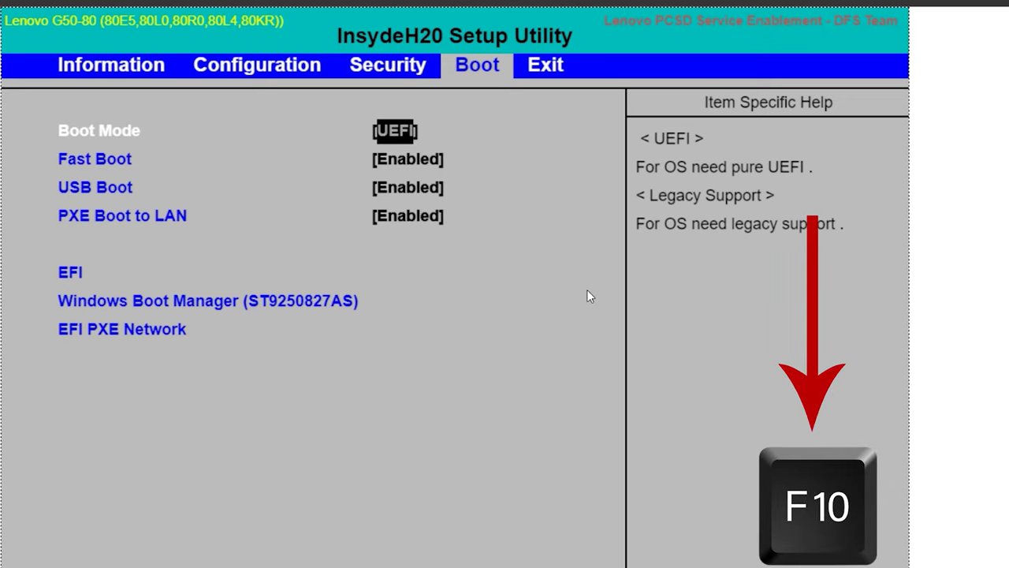
Step: Move to the Exit options, then select Drive 0 Partition 1 in Windows Setup and open Command Prompt
key(Right)
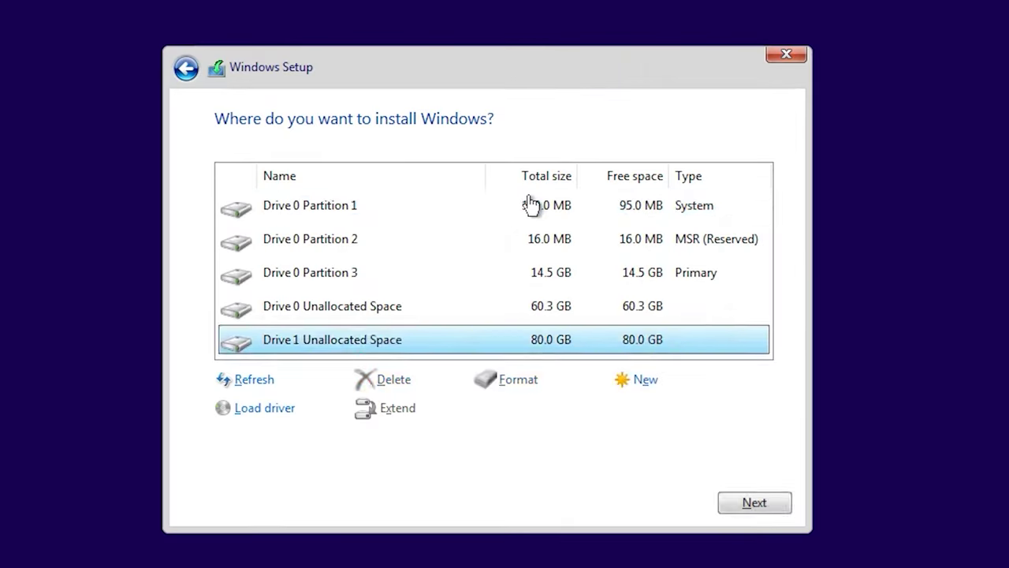
click(524, 209)
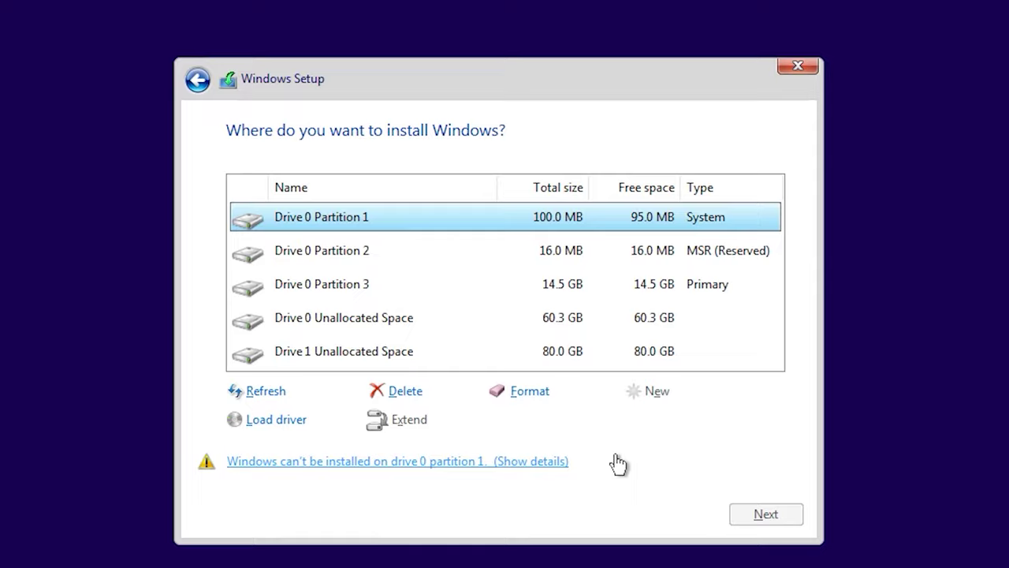
key(shift+F10)
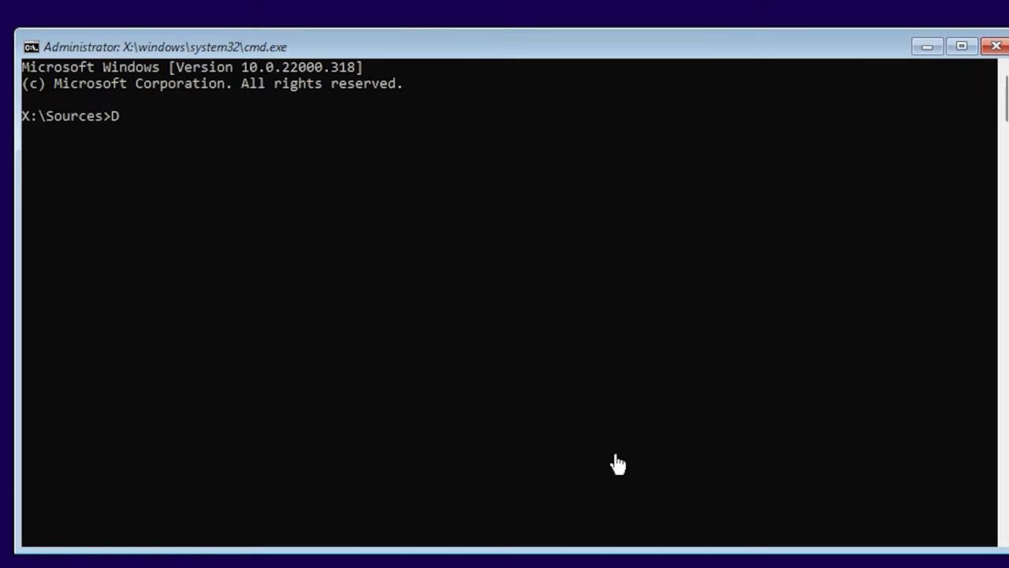
Step: Start DiskPart, list the disks and select disk 0
text(Diskpart)
key(Return)
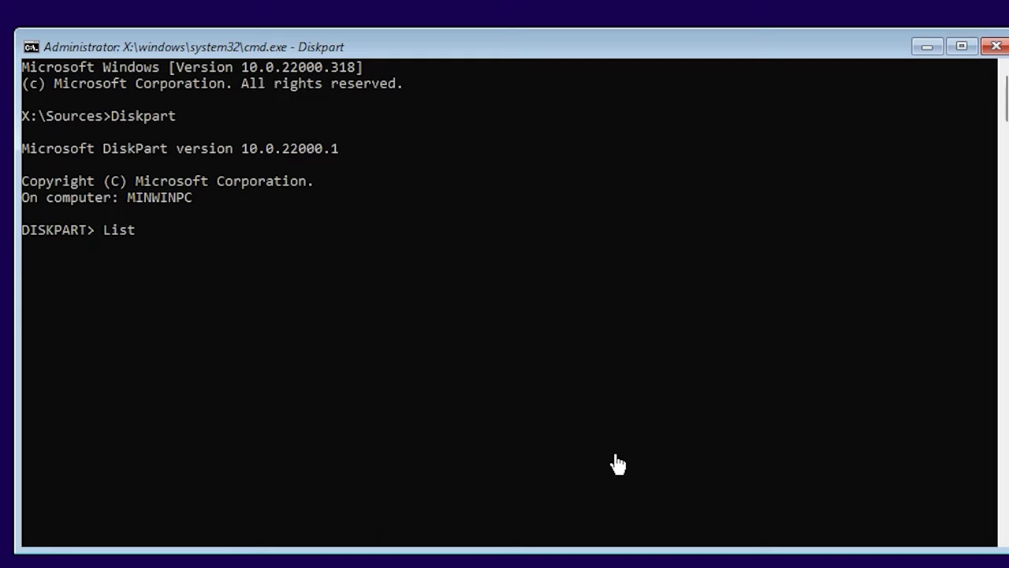
key(Return)
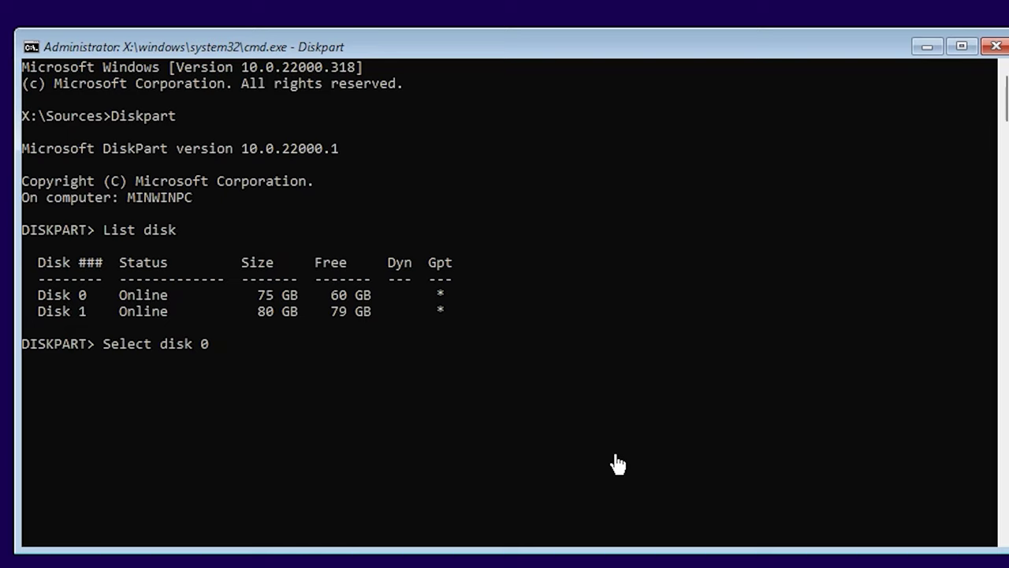
text(Select disk 0)
key(Return)
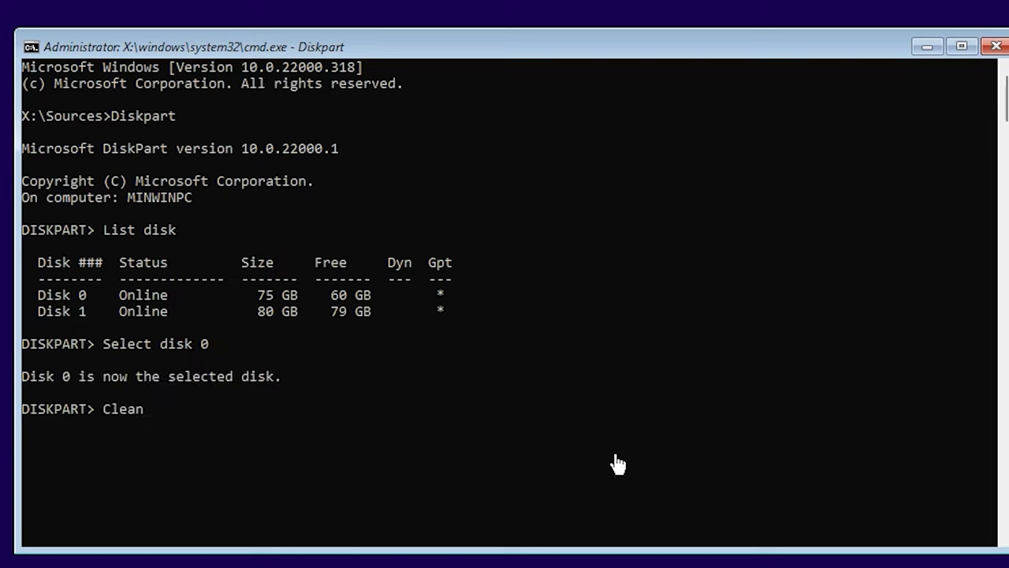
Step: Clean disk 0, convert it to GPT, and exit DiskPart
key(Return)
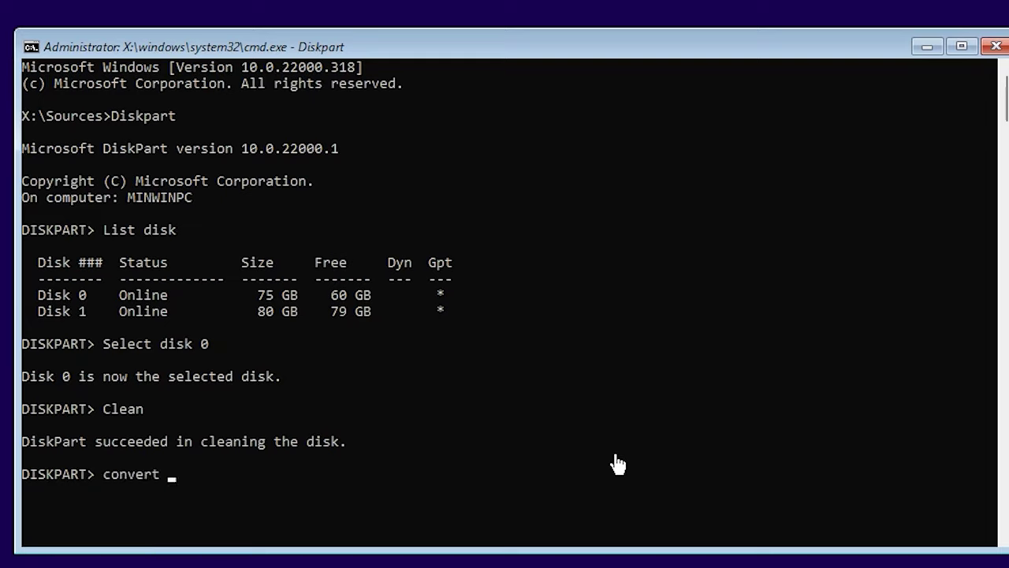
key(Return)
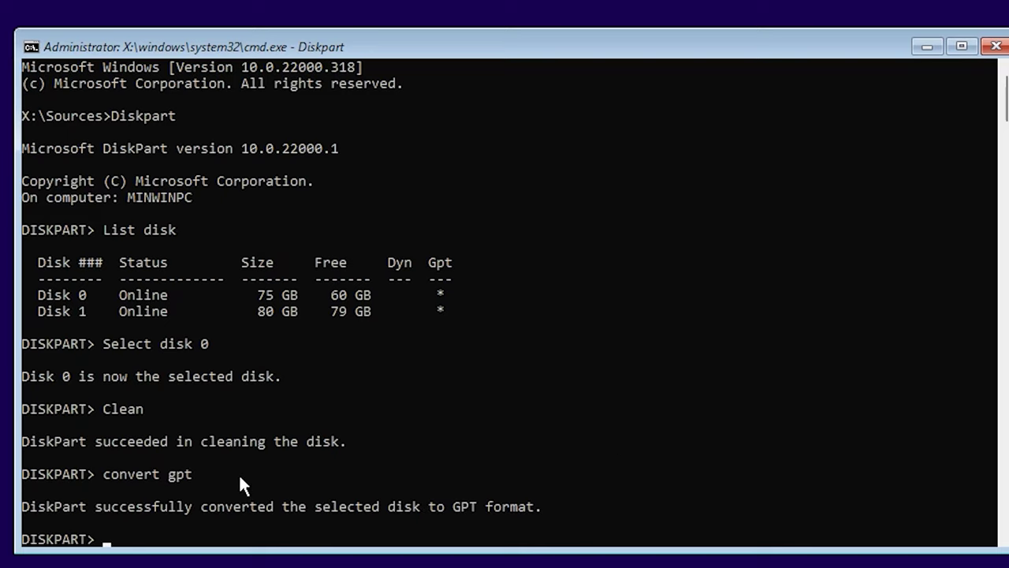
text(exit)
key(Return)
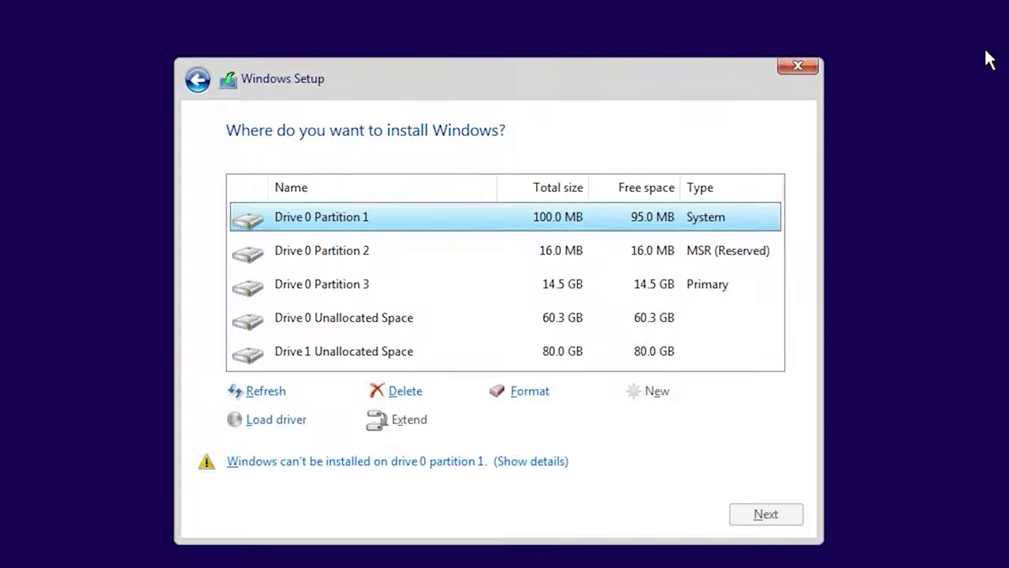